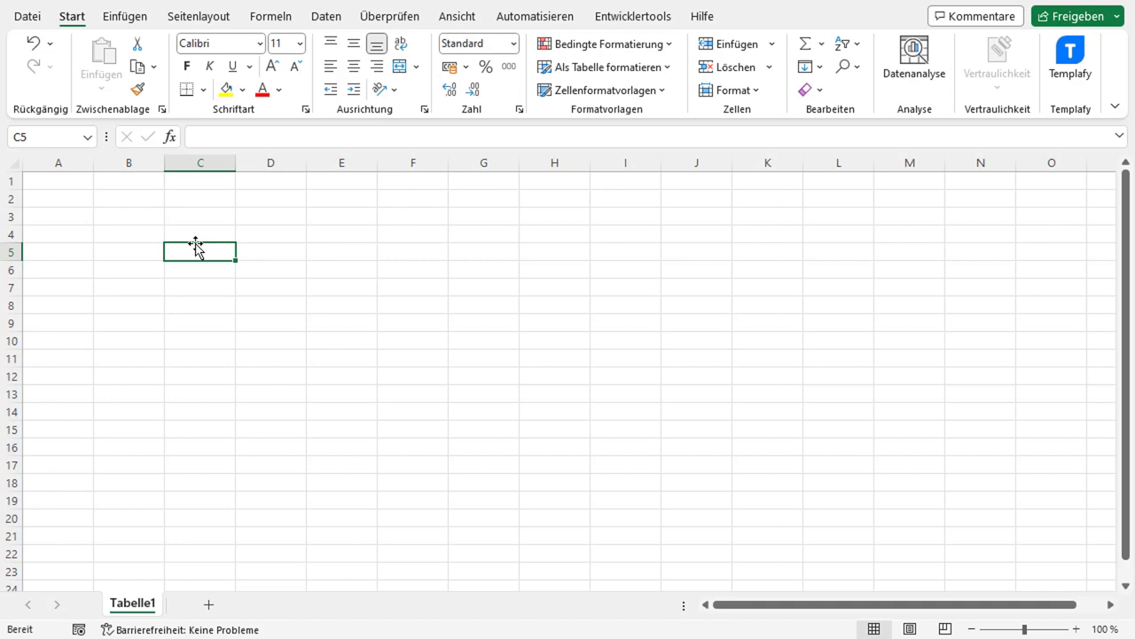
Step: Enter =ZUFALLSZAHL() in cell B5, giving a random decimal such as 0,52337962
{"action": "key", "text": "Left"}
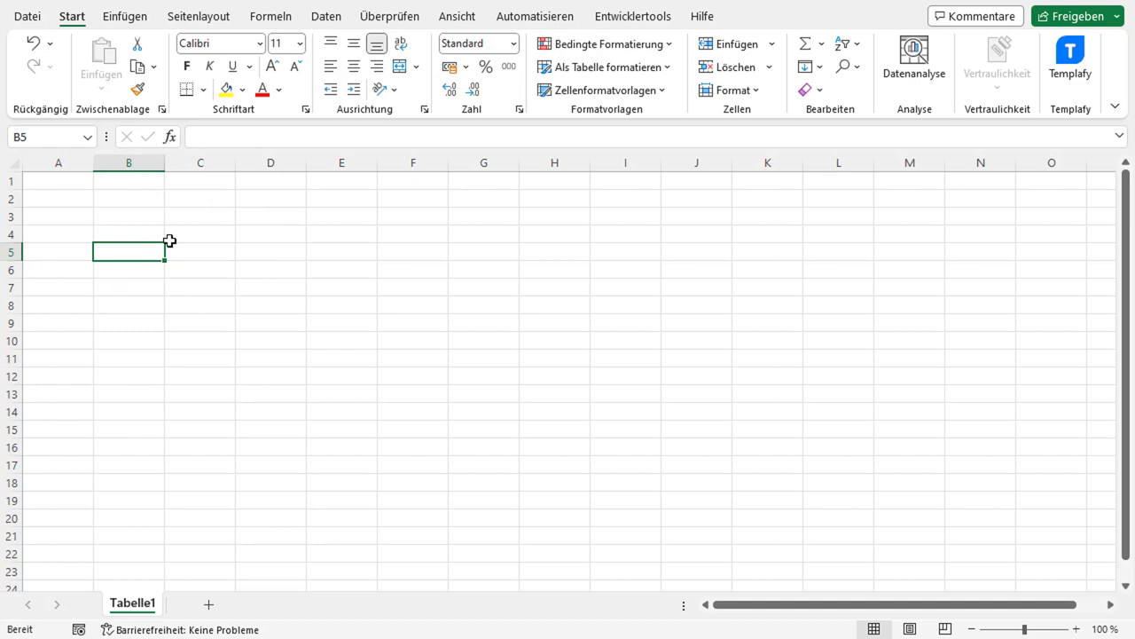
{"action": "type", "text": "="}
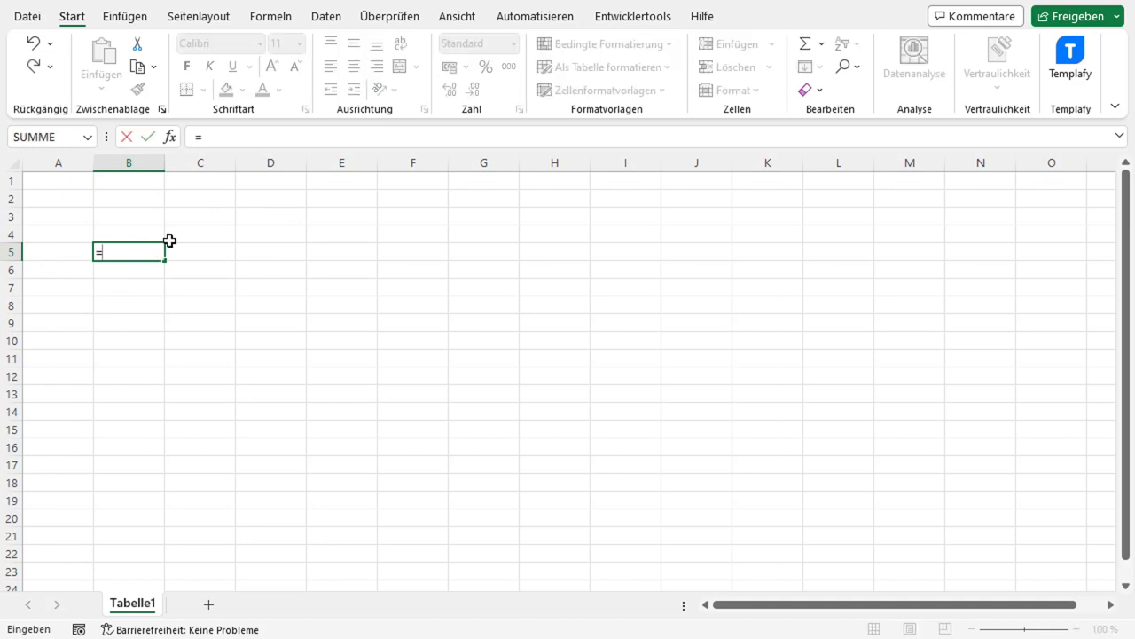
{"action": "type", "text": "ZUF"}
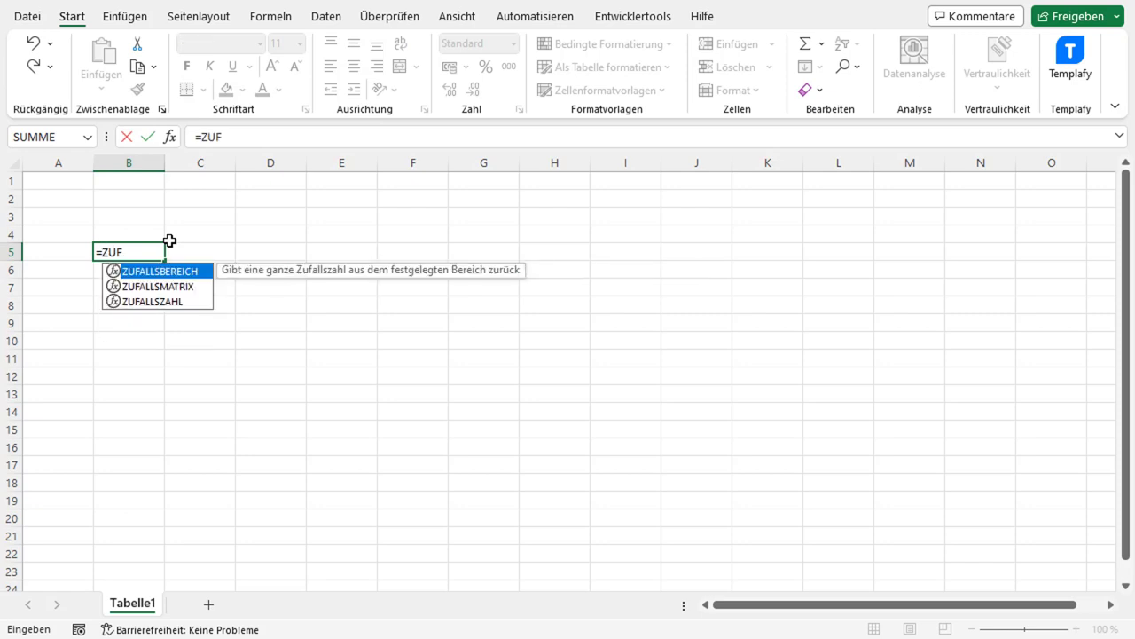
{"action": "type", "text": "A"}
{"action": "key", "text": "Down"}
{"action": "key", "text": "Down"}
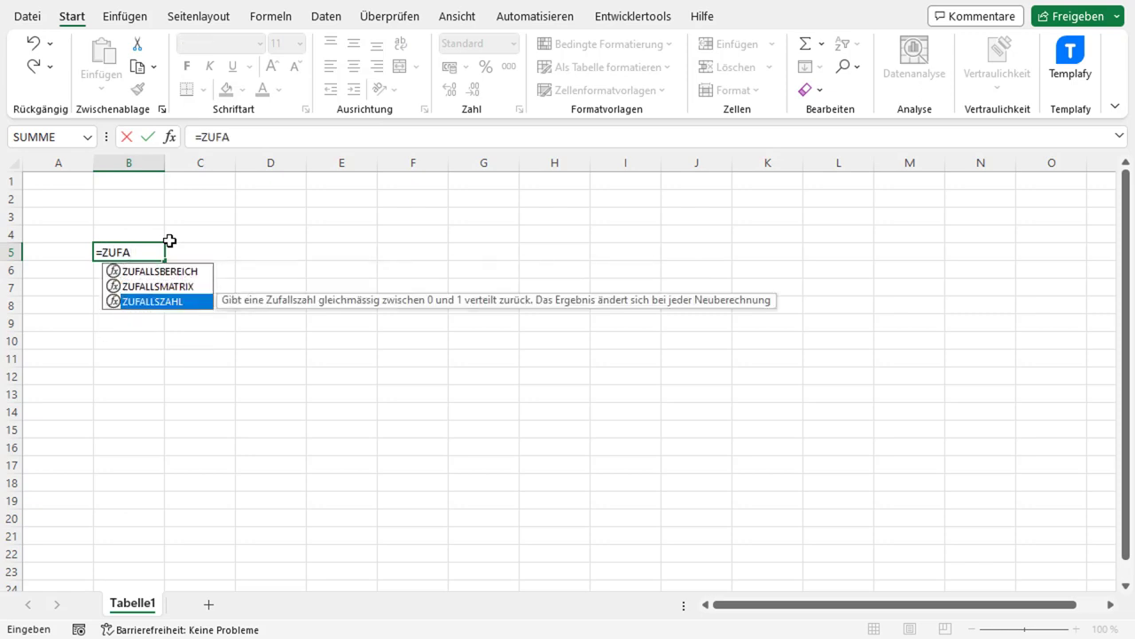
{"action": "key", "text": "Tab"}
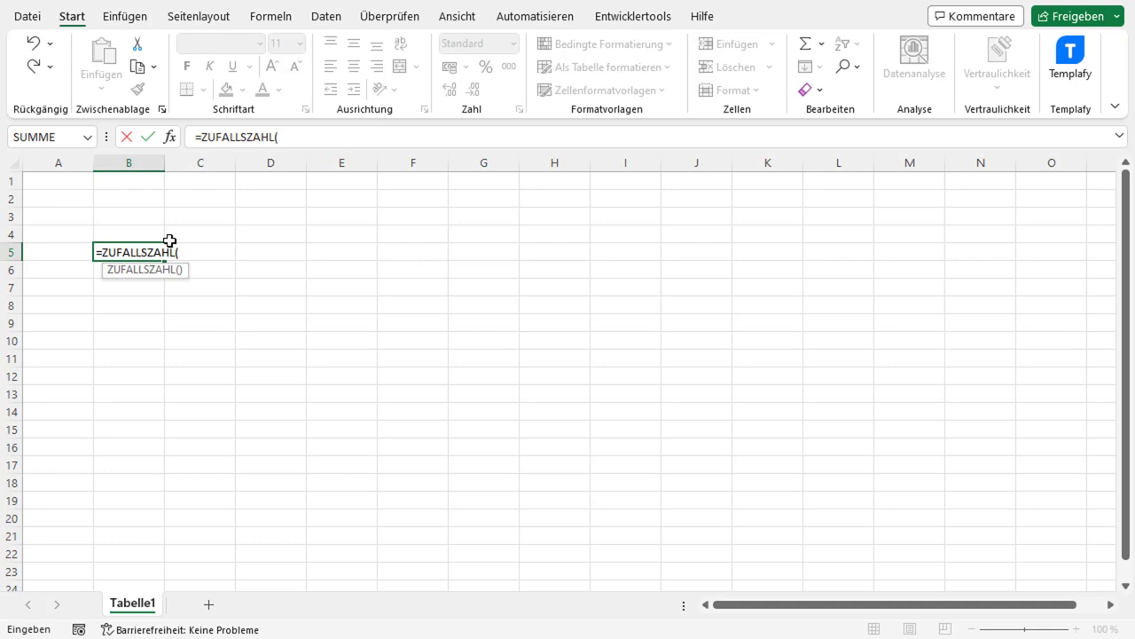
{"action": "type", "text": ")"}
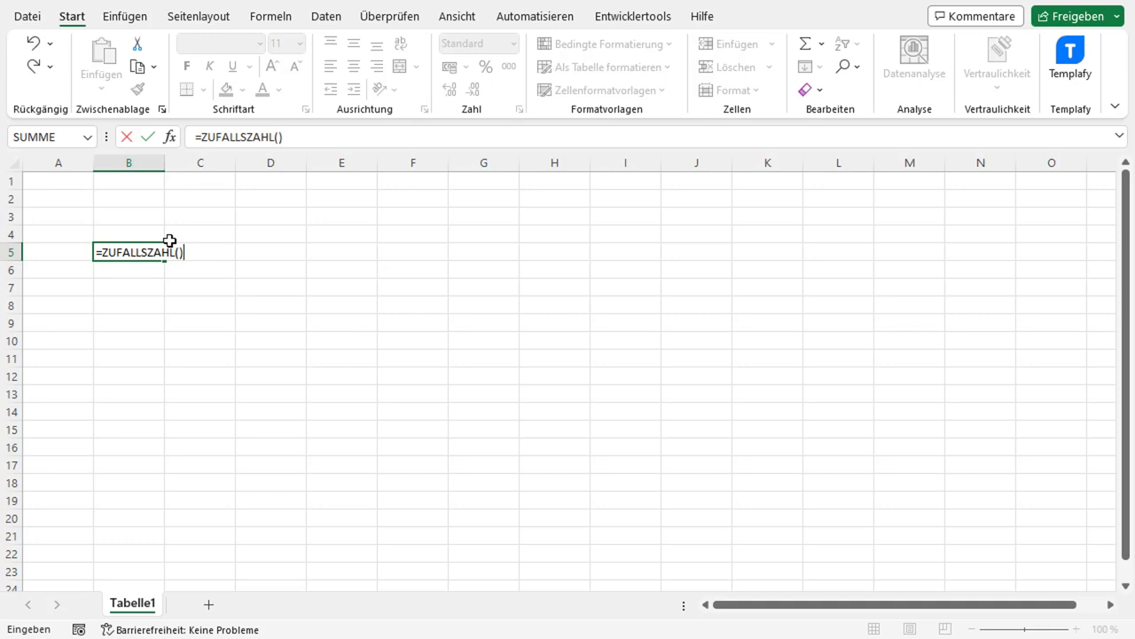
{"action": "key", "text": "Return"}
{"action": "key", "text": "Up"}
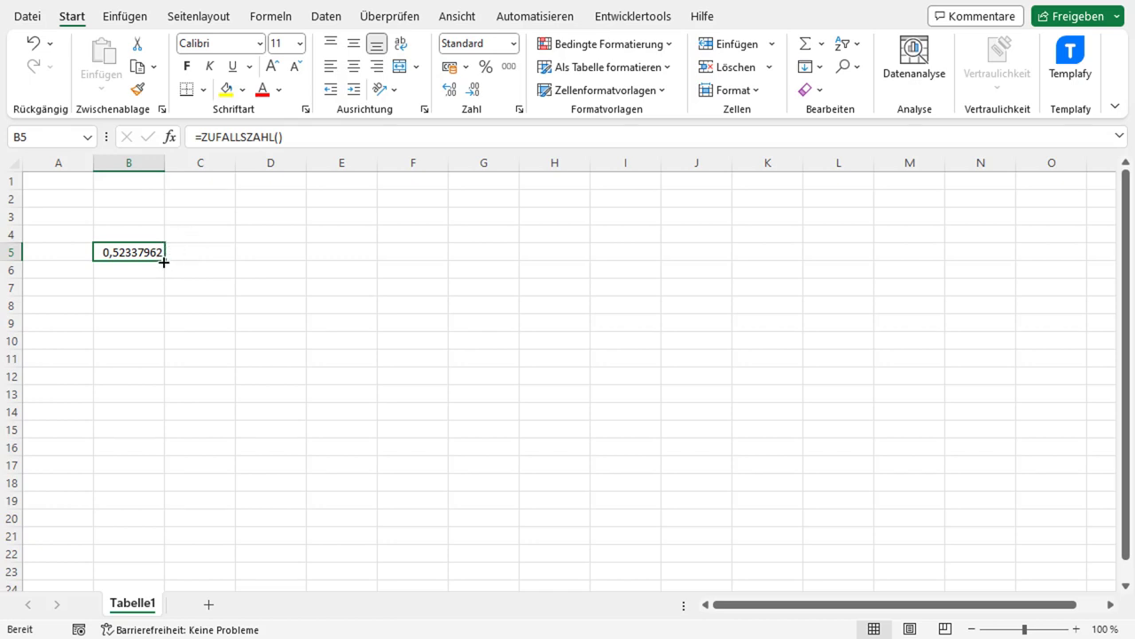
Step: Copy the =ZUFALLSZAHL() formula from B5 down through B12
{"action": "left_click_drag", "start_coordinate": [164, 262], "coordinate": [164, 376]}
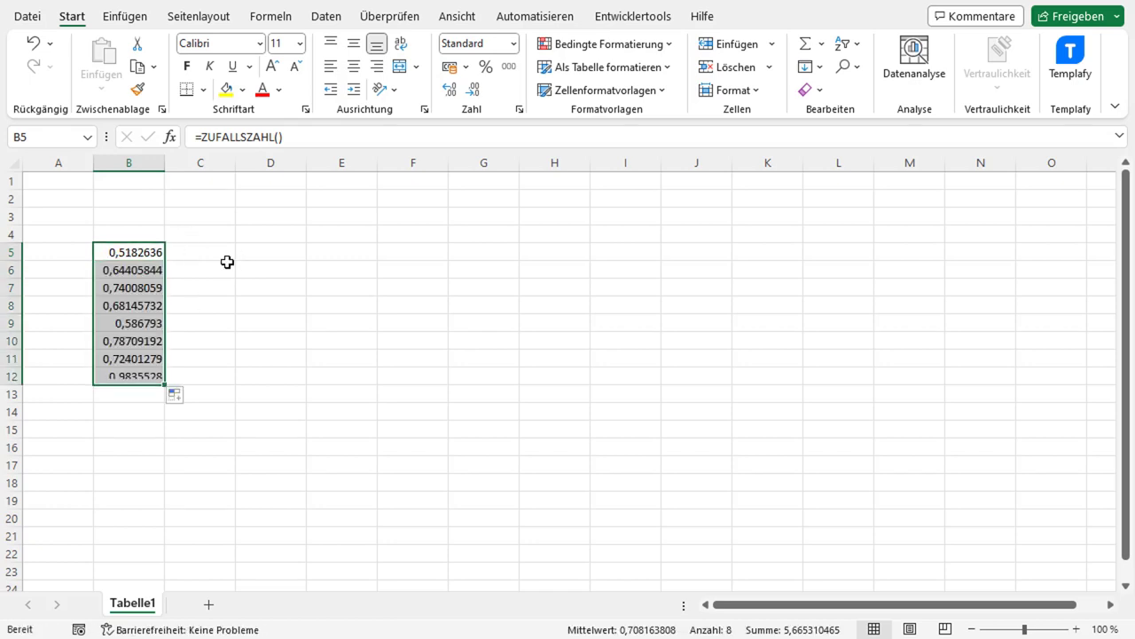
{"action": "left_click", "coordinate": [140, 270]}
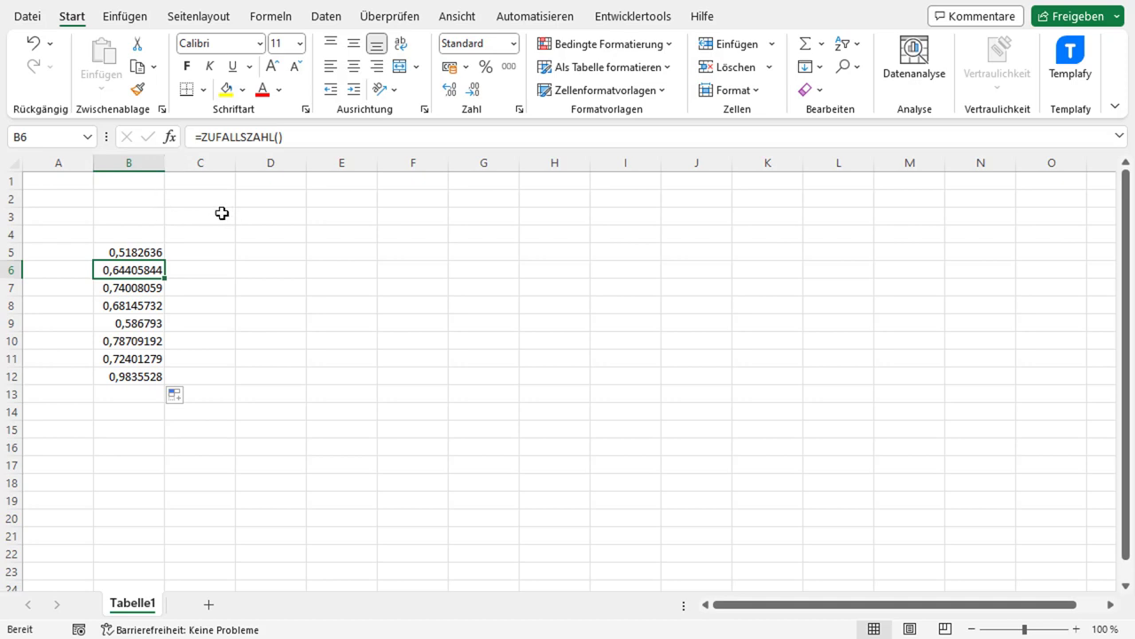
Step: Enter =ZUFALLSBEREICH(100;10000) in cell C5
{"action": "left_click", "coordinate": [226, 256]}
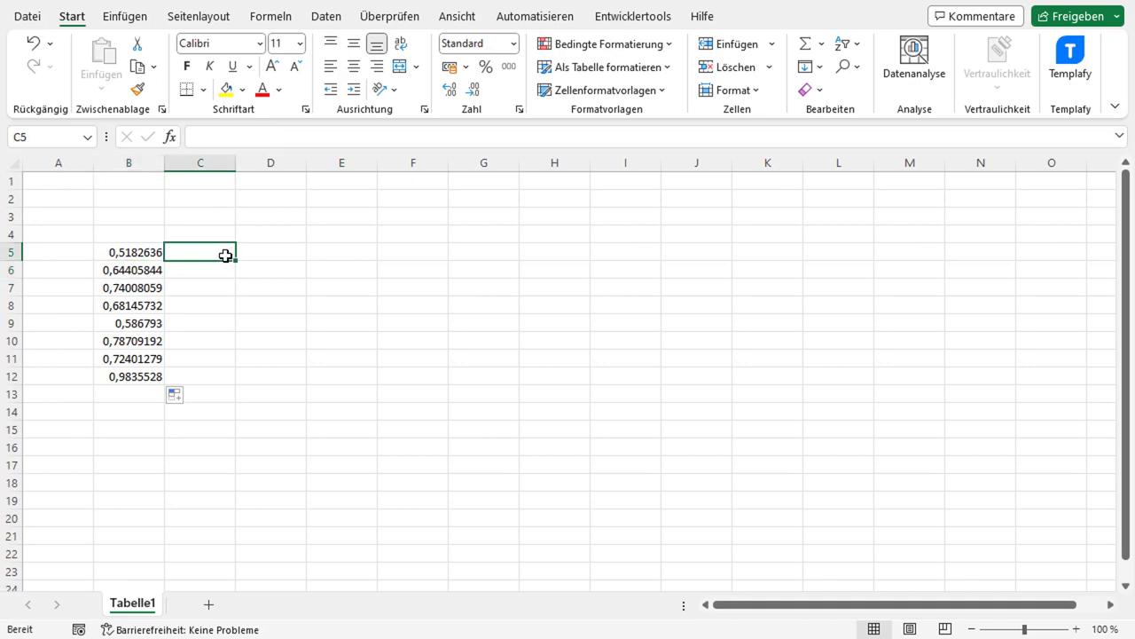
{"action": "type", "text": "="}
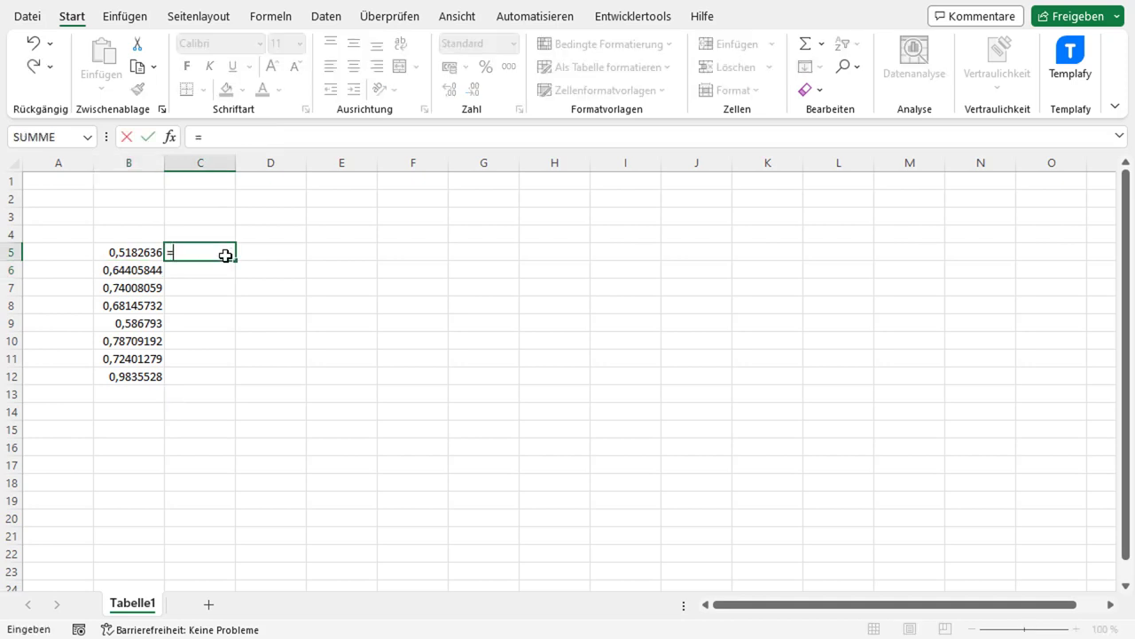
{"action": "type", "text": "Z"}
{"action": "type", "text": "UFALLS"}
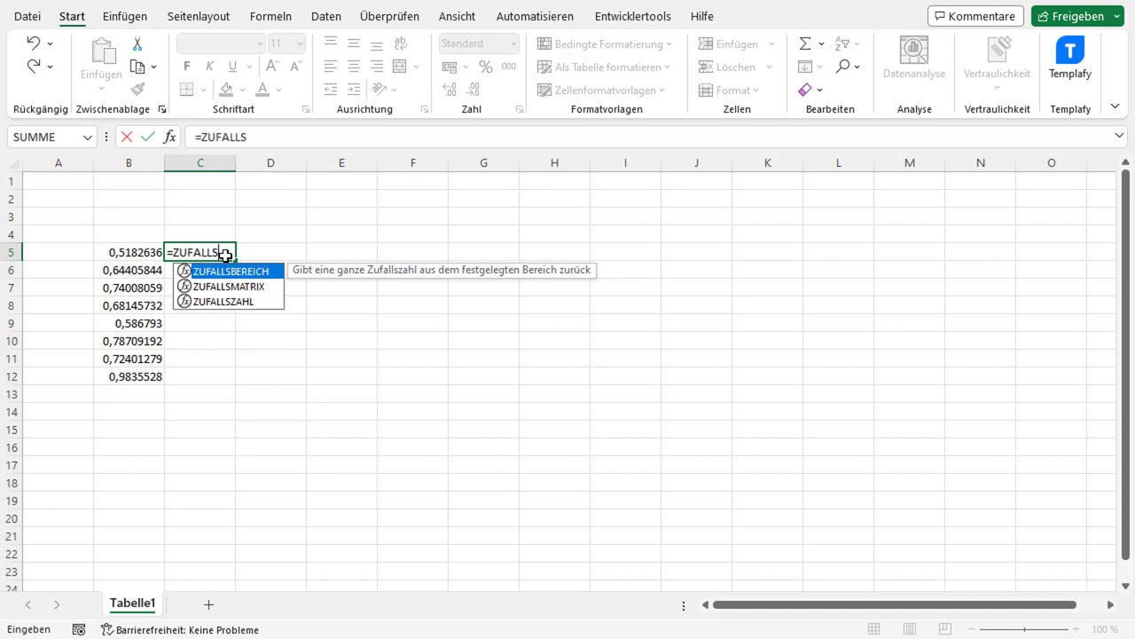
{"action": "key", "text": "Tab"}
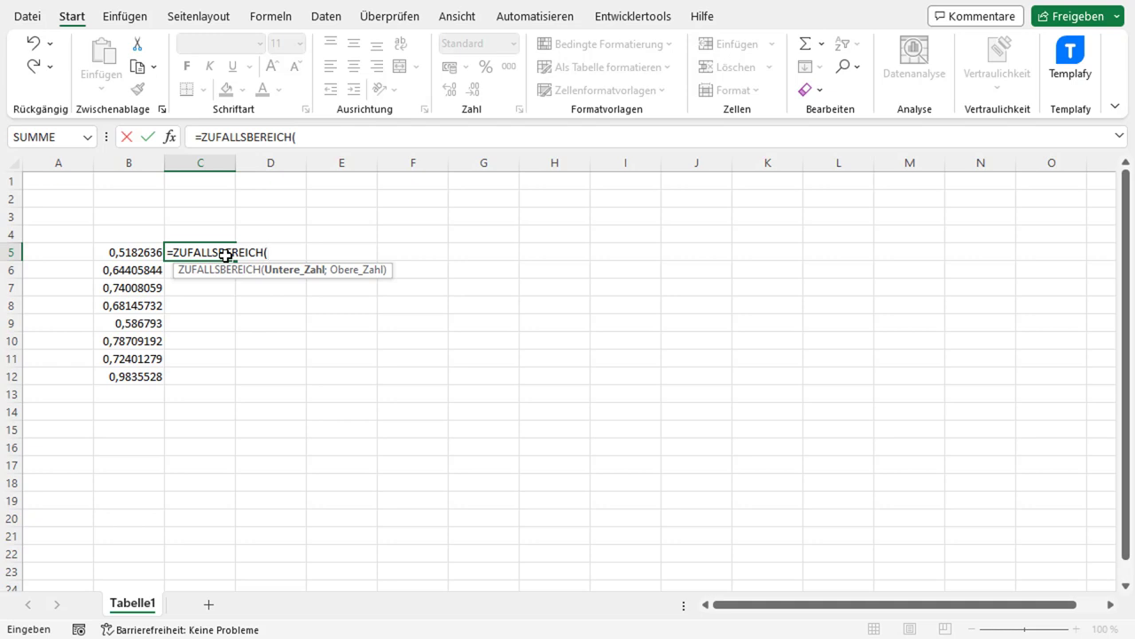
{"action": "type", "text": "100"}
{"action": "type", "text": ";"}
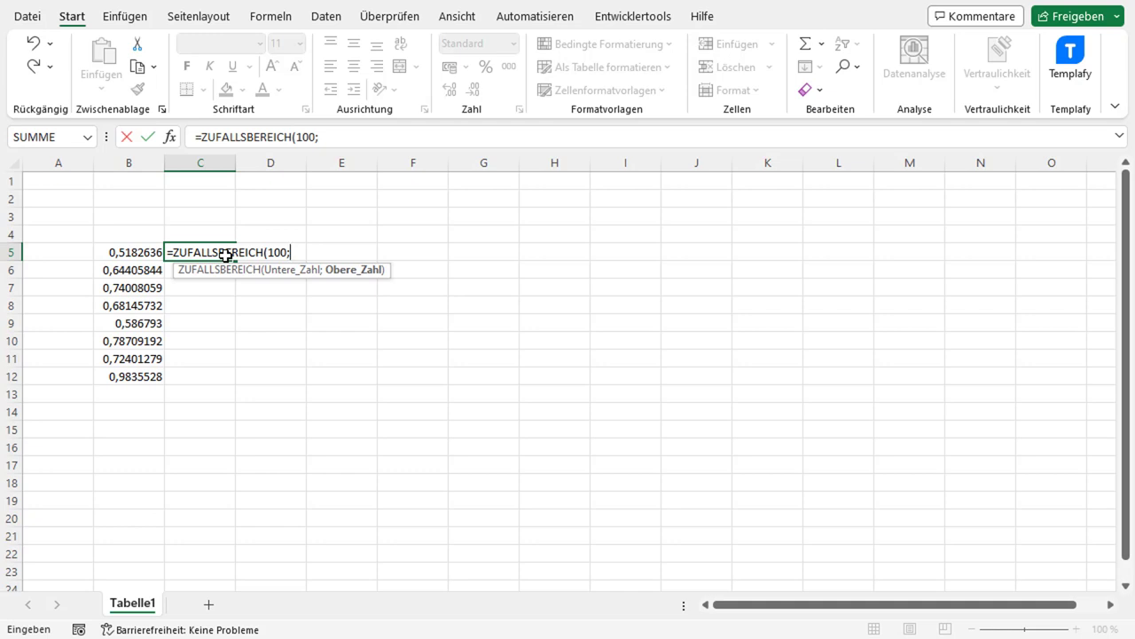
{"action": "type", "text": "10000"}
{"action": "type", "text": ")"}
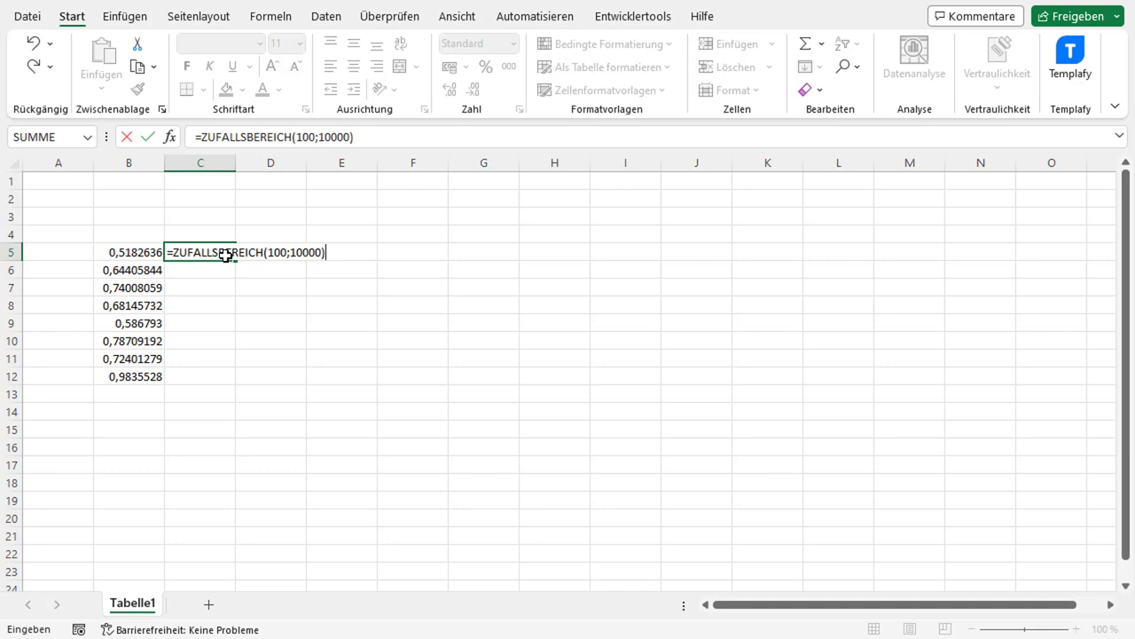
{"action": "key", "text": "Return"}
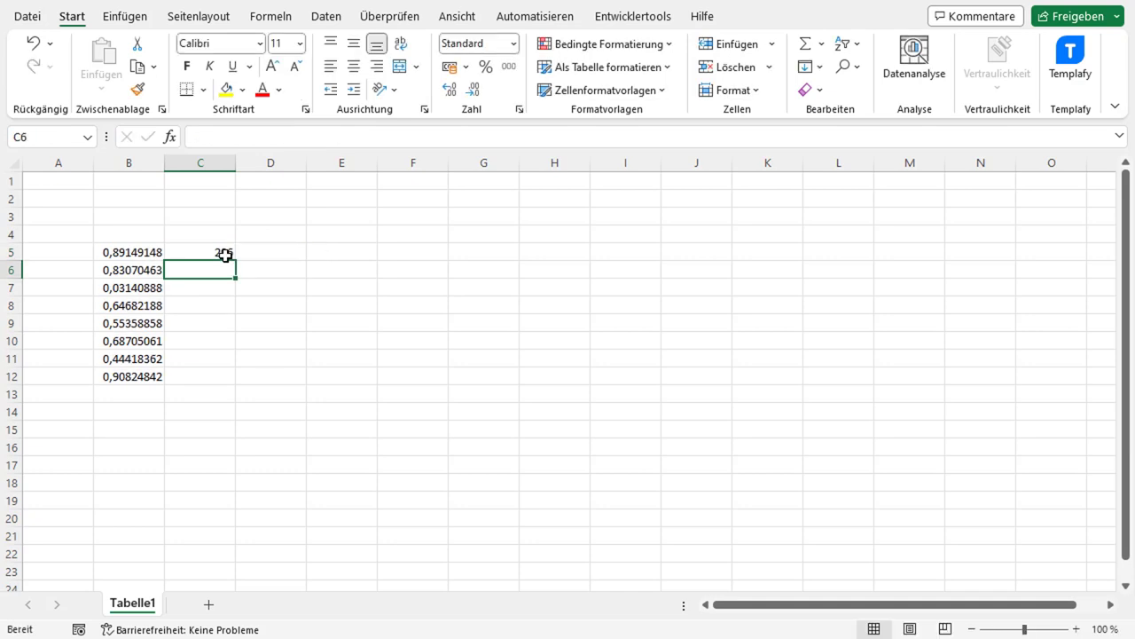
Step: Copy the =ZUFALLSBEREICH(100;10000) formula from C5 down through C12
{"action": "left_click", "coordinate": [224, 253]}
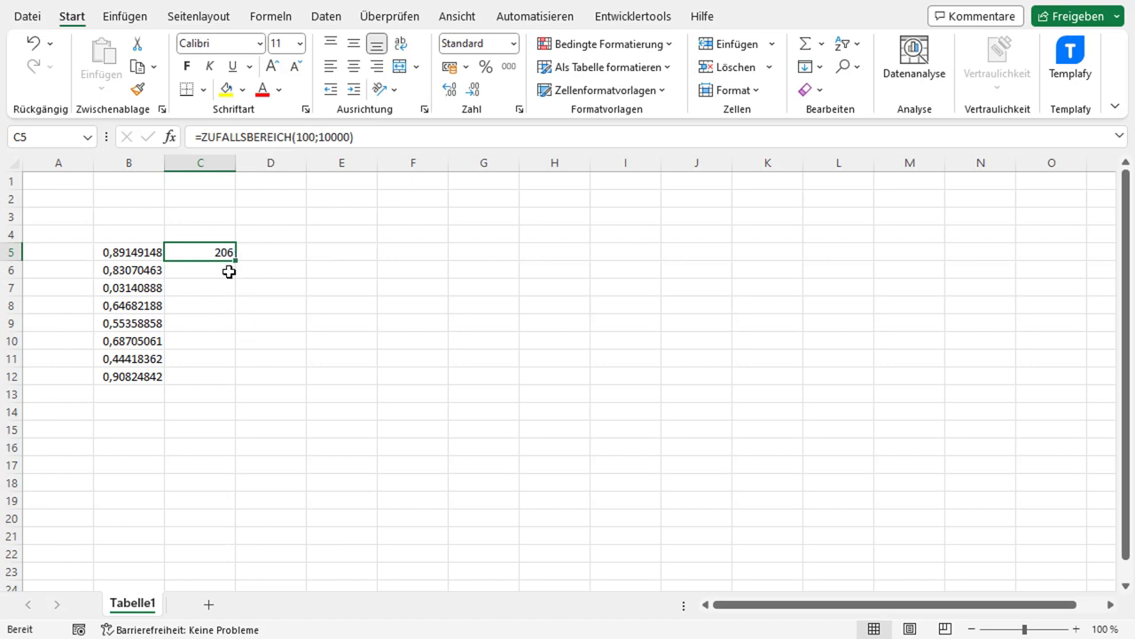
{"action": "left_click_drag", "start_coordinate": [233, 267], "coordinate": [233, 384]}
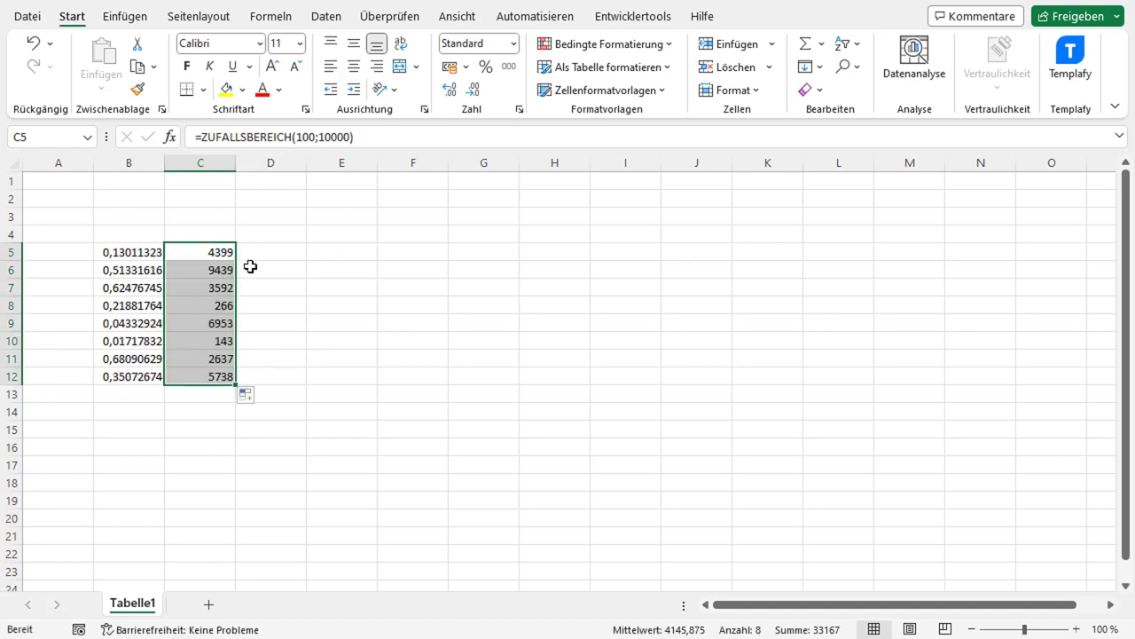
{"action": "left_click", "coordinate": [223, 252]}
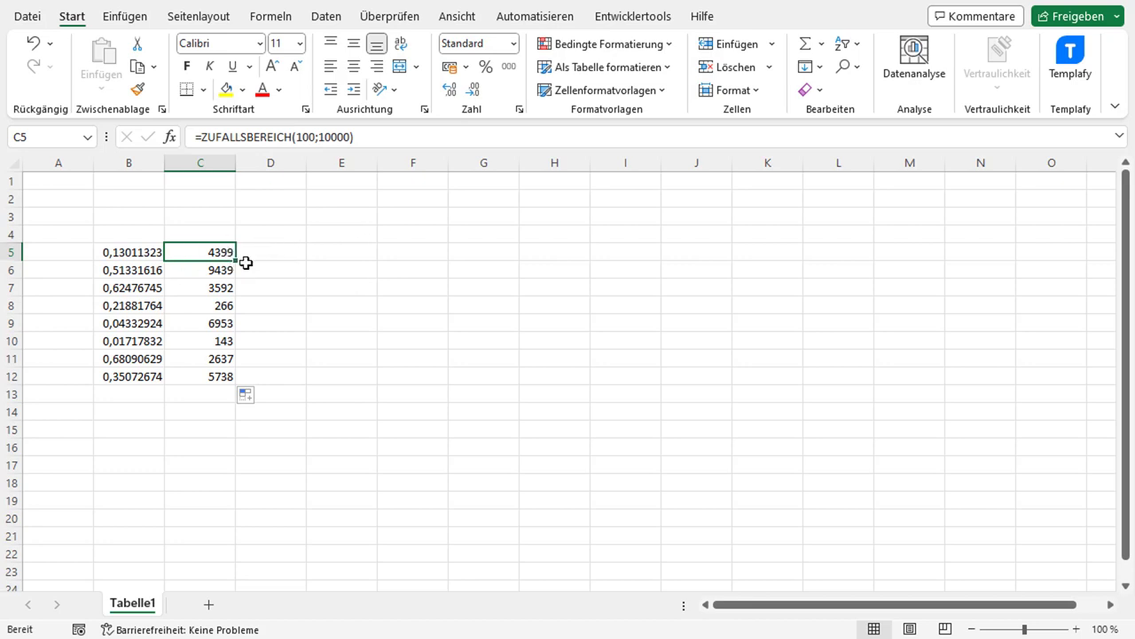
Step: Paste C5 back onto itself using the Werte paste option, keeping only the value 809
{"action": "key", "text": "ctrl+c"}
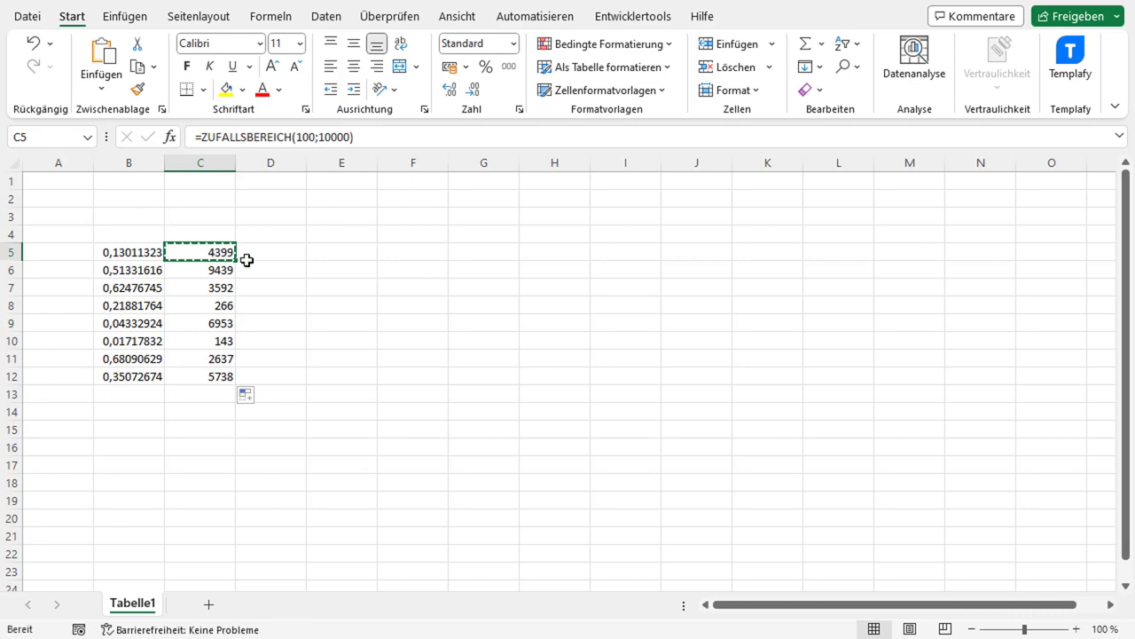
{"action": "key", "text": "ctrl+v"}
{"action": "left_click", "coordinate": [269, 275]}
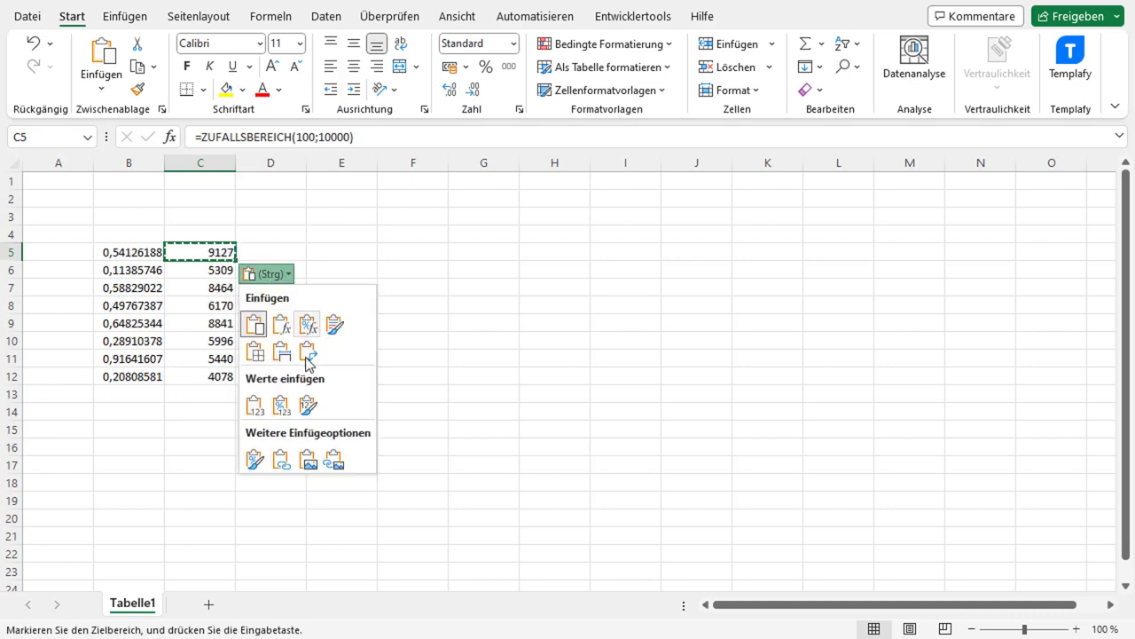
{"action": "left_click", "coordinate": [256, 407]}
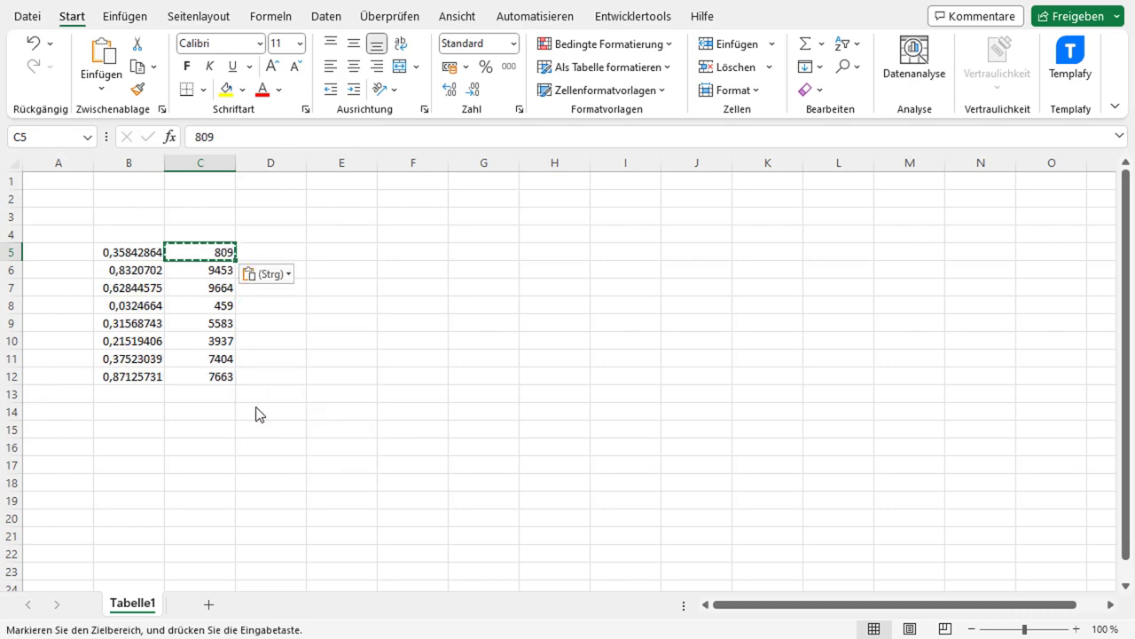
Step: Verify C5 holds the fixed value 809 while C6 still contains the formula
{"action": "left_click", "coordinate": [232, 228]}
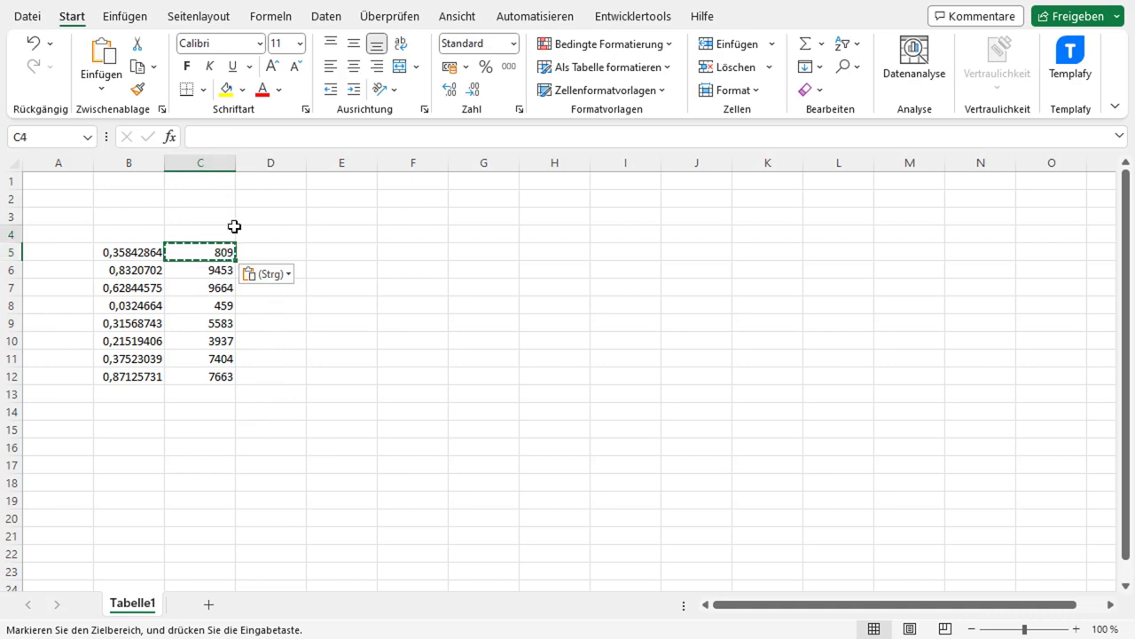
{"action": "left_click", "coordinate": [229, 263]}
{"action": "left_click", "coordinate": [228, 251]}
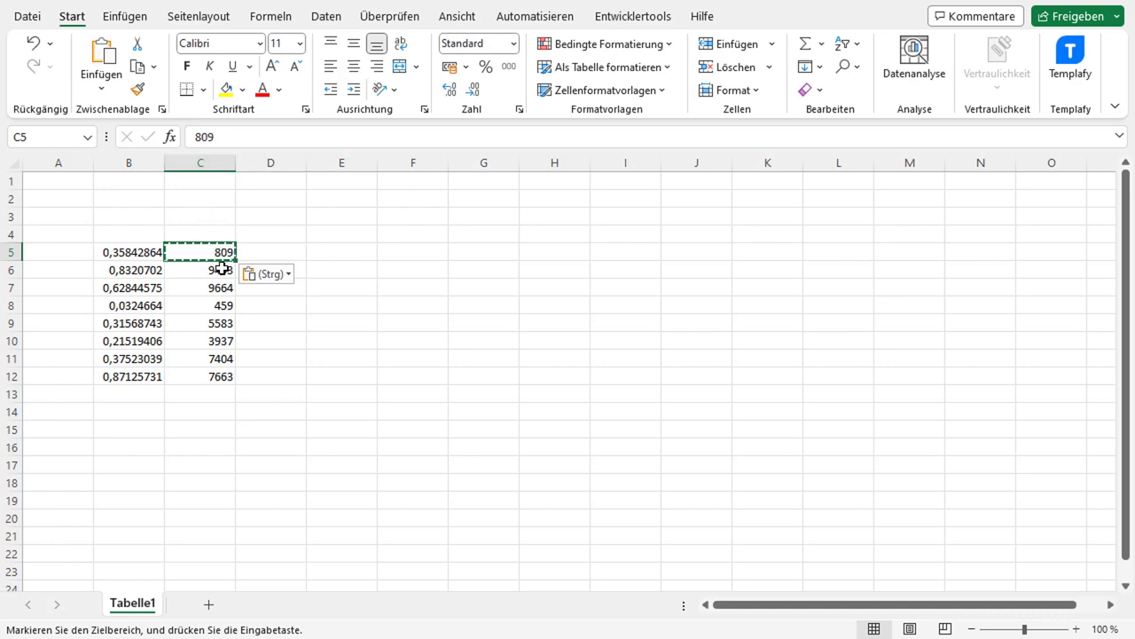
{"action": "left_click", "coordinate": [220, 266]}
{"action": "left_click", "coordinate": [217, 250]}
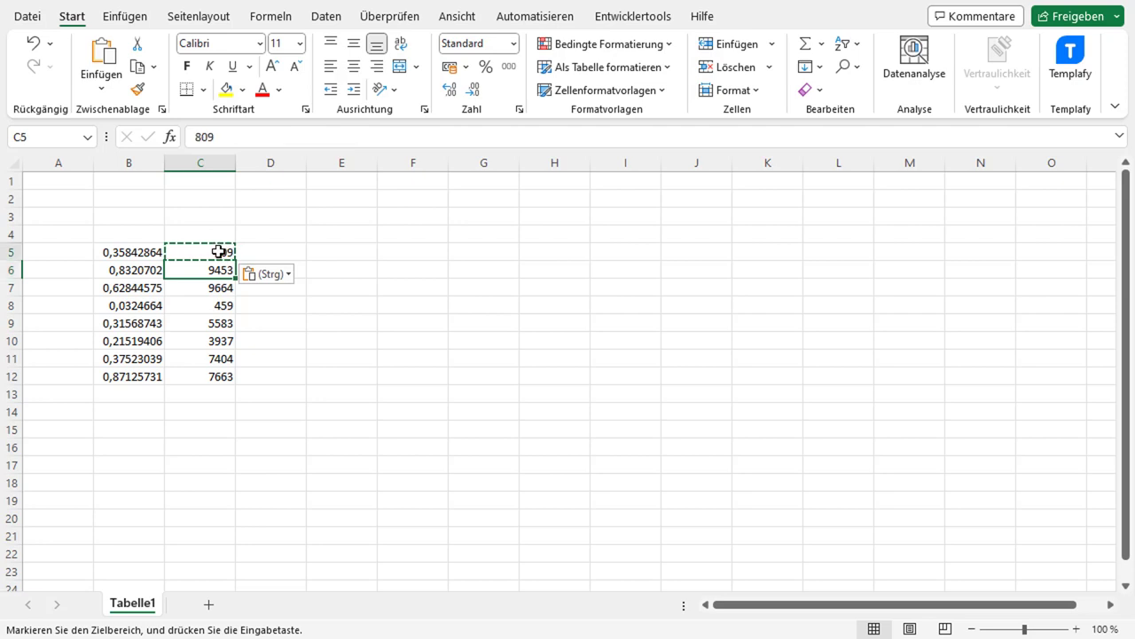